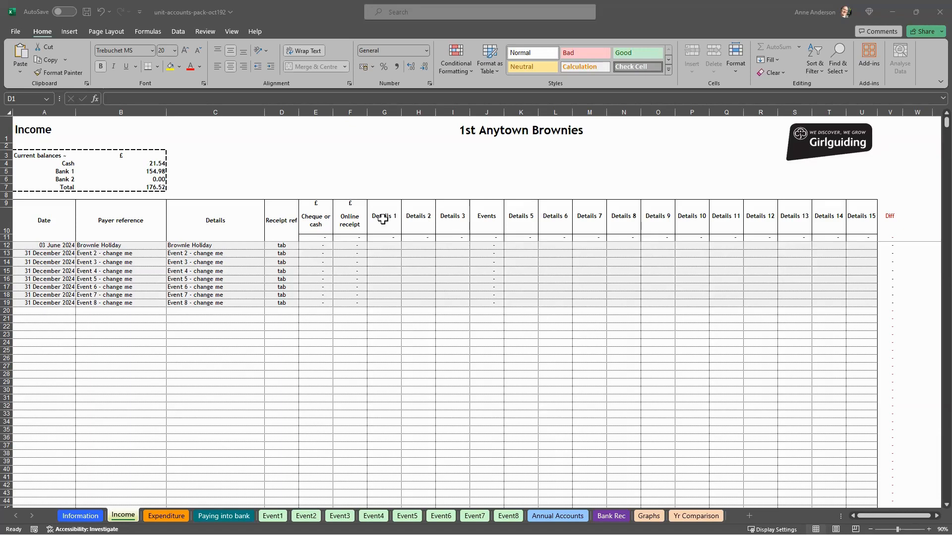
- Rename the Details 1, Details 2 and Details 3 column headings to Subs, Trading income (eg uniform) and Badges
left_click(384, 219)
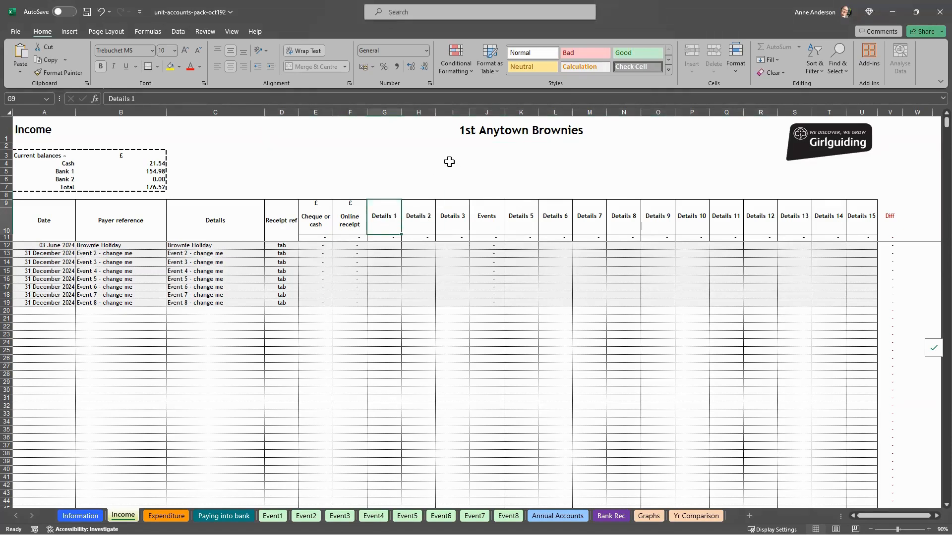
type("Subs")
key("Tab")
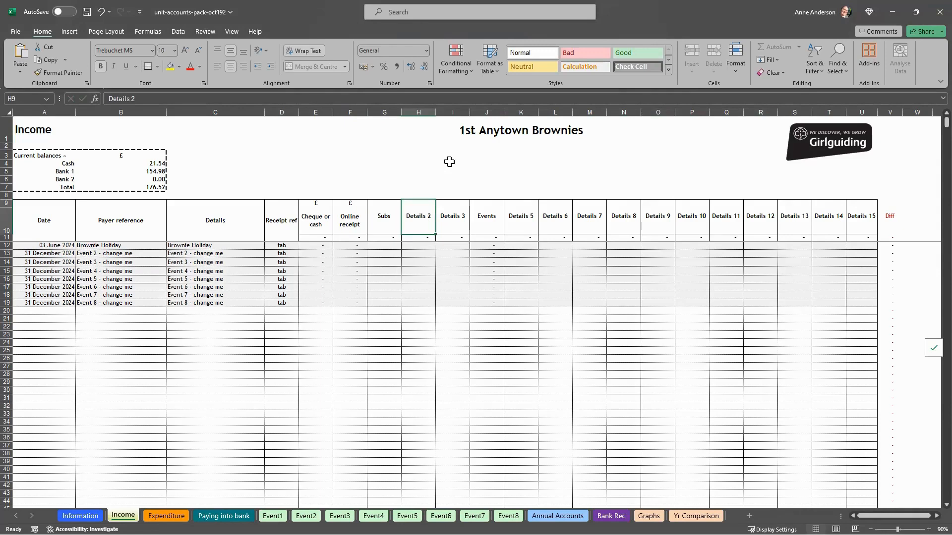
type("Trading income")
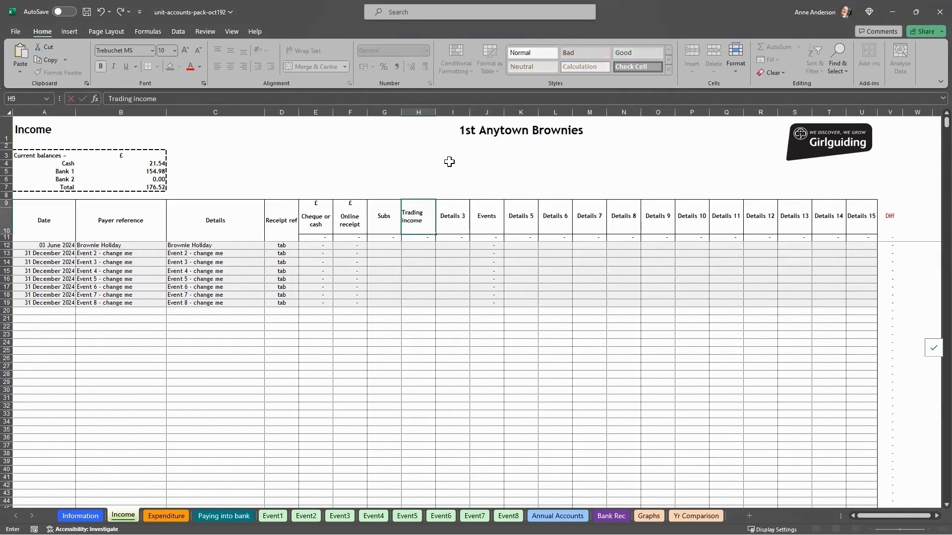
type(" (eg uniform")
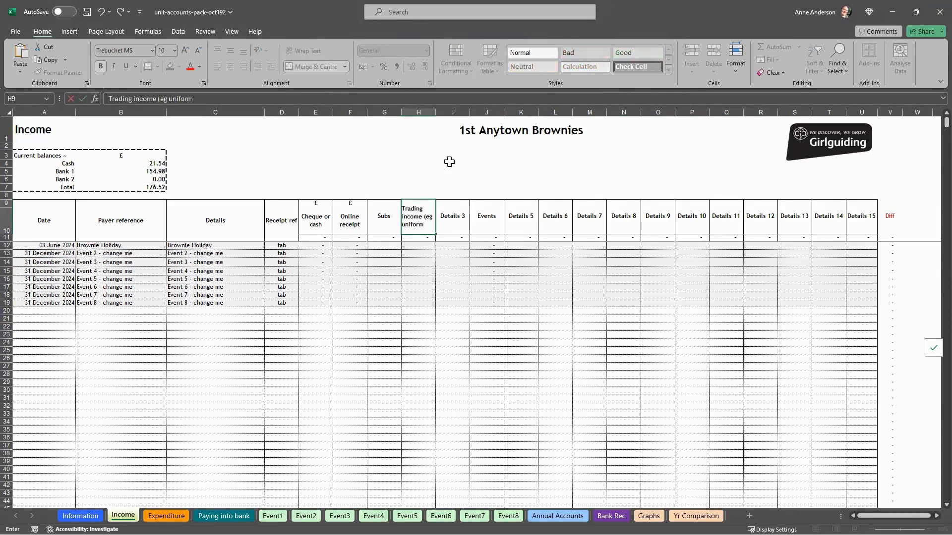
key("Tab")
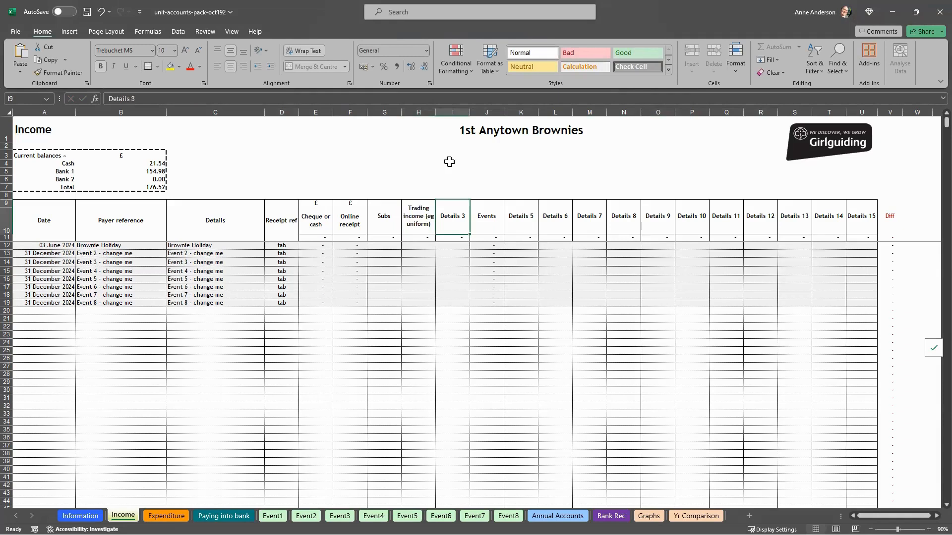
type("Badge")
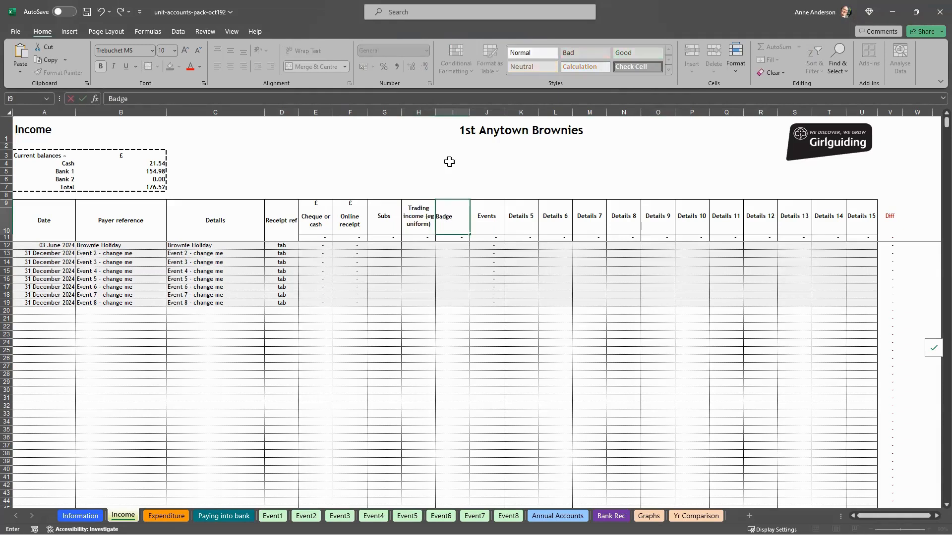
type("s")
key("Tab")
key("Tab")
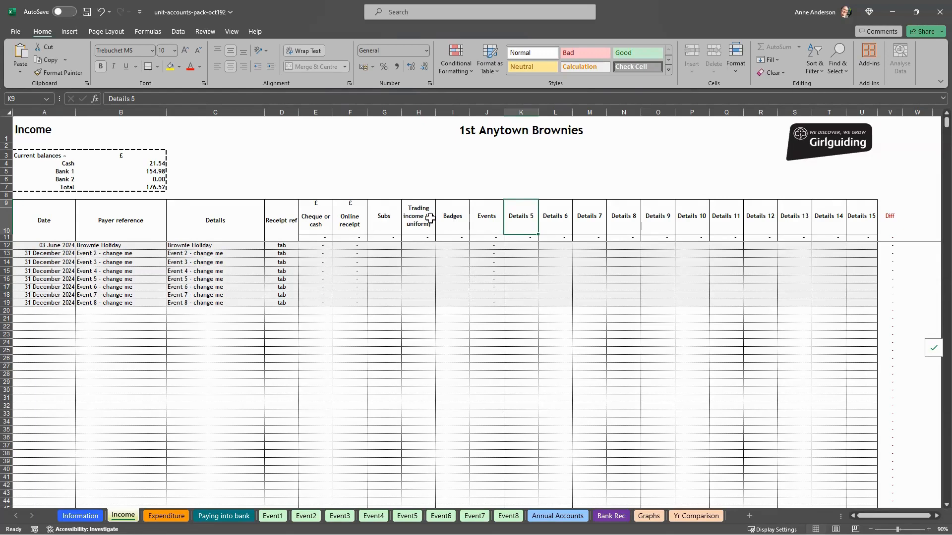
- Start an income entry in row 20 with the date 6/1/24 and the payer's full name as payer reference
left_click(32, 312)
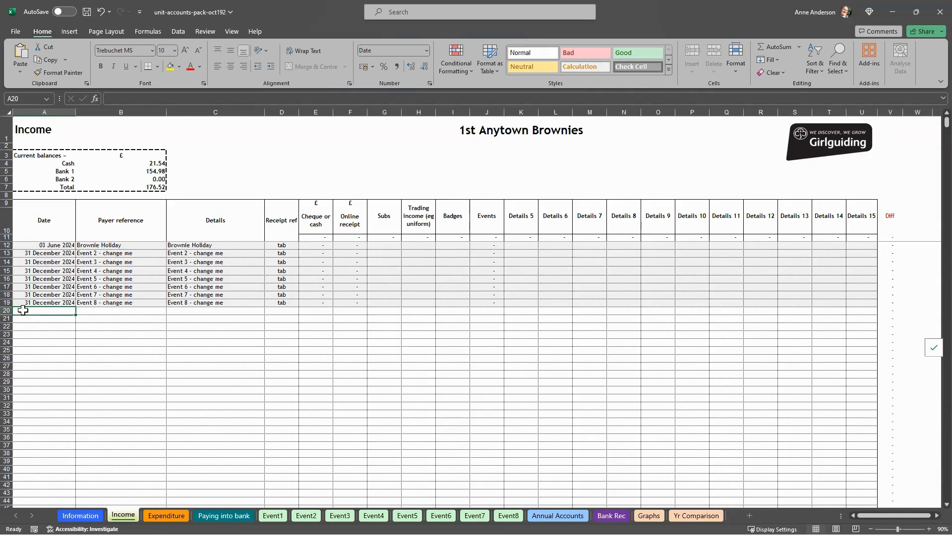
type("6/1")
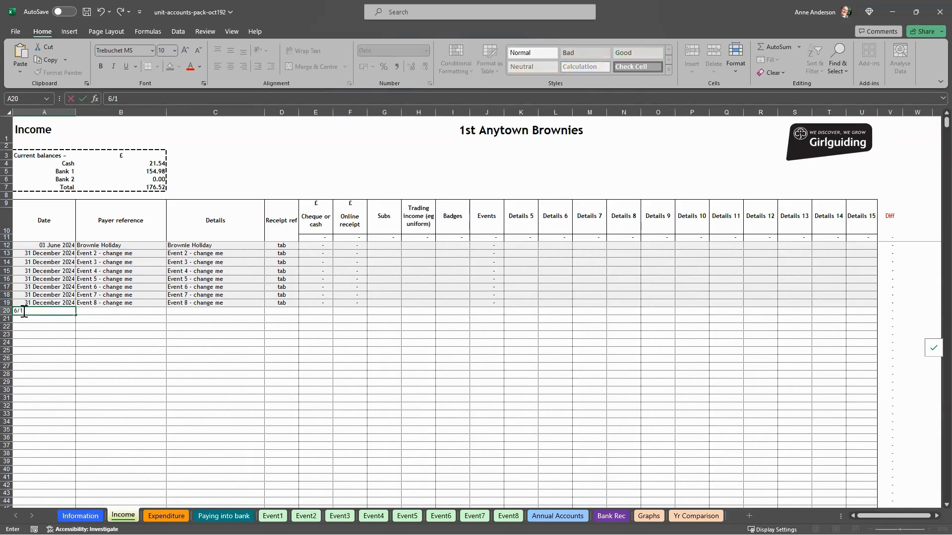
type("/24")
key("Tab")
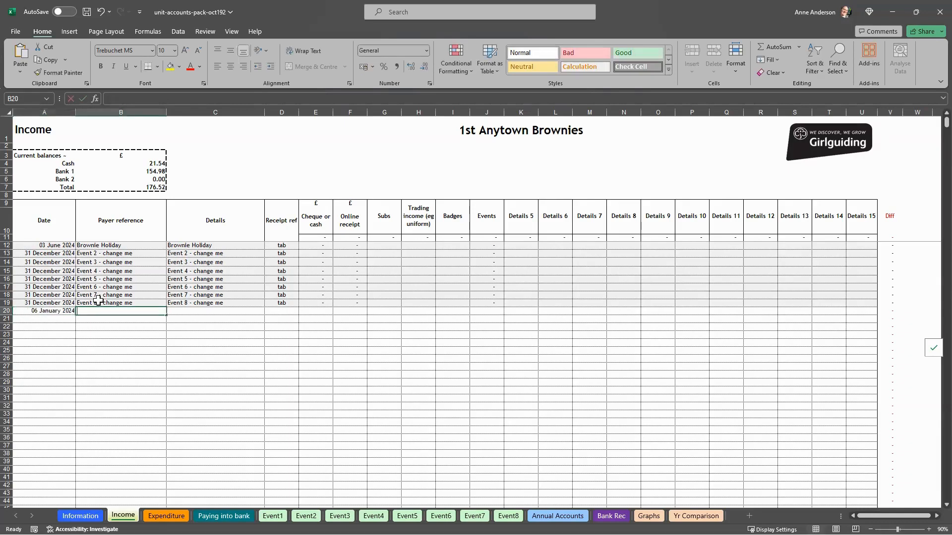
type("Anna Banana")
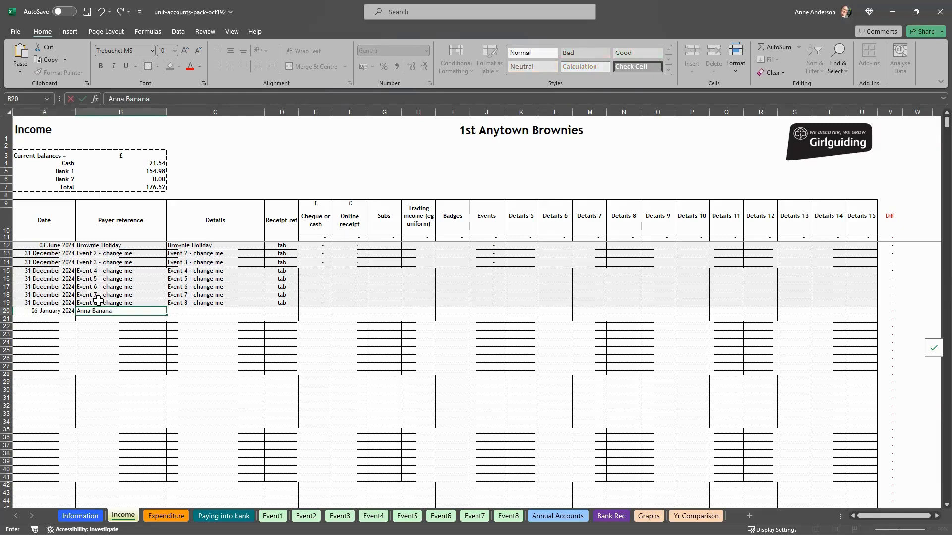
key("Tab")
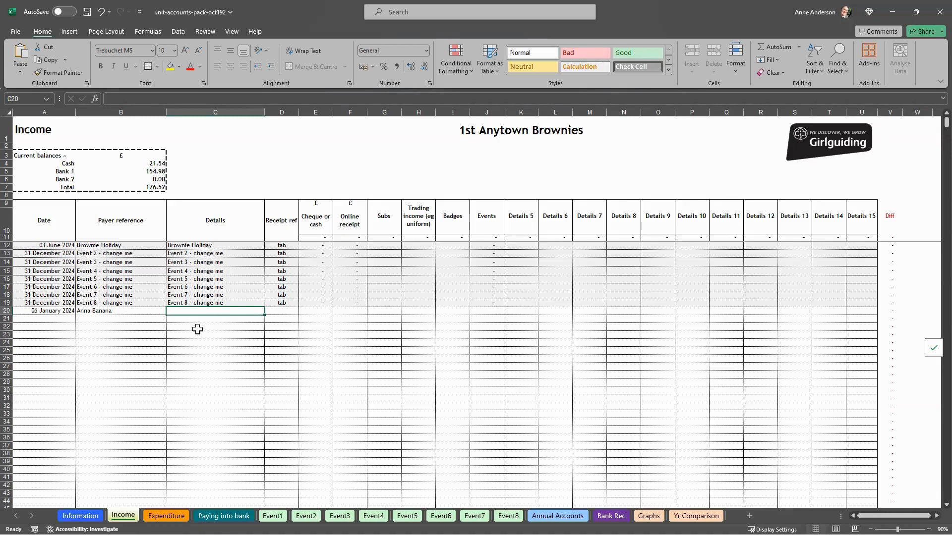
- Describe the row 20 entry as Spring term subs and set its receipt reference to BACS
type("Spring ")
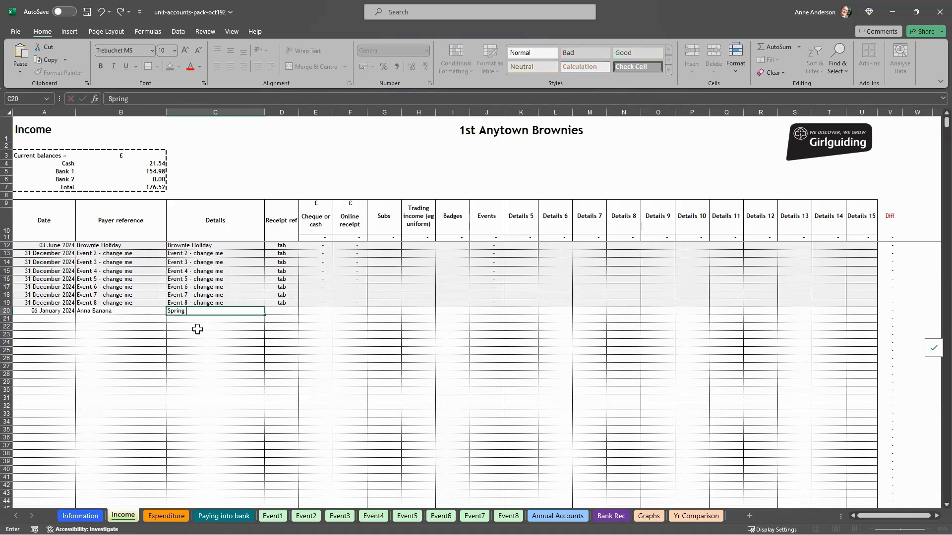
type("term subs")
key("Tab")
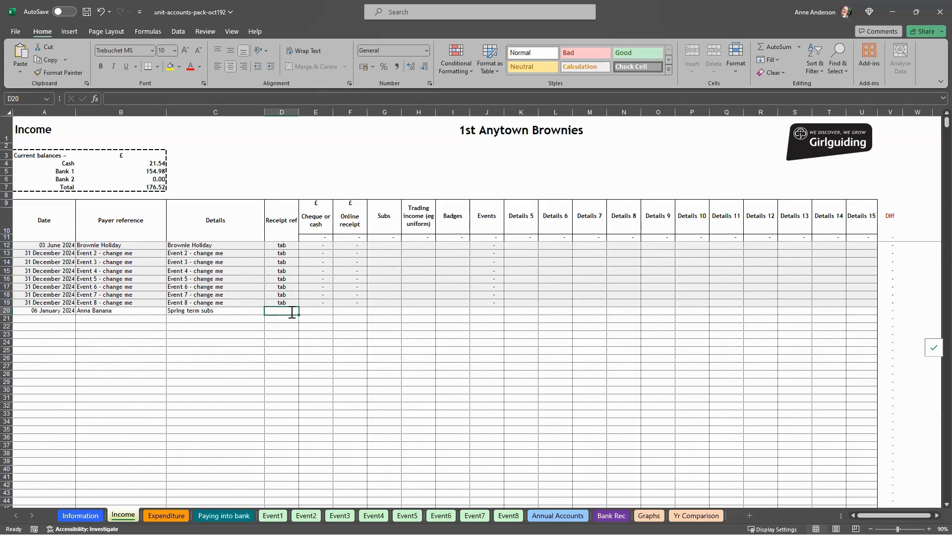
type("BACS")
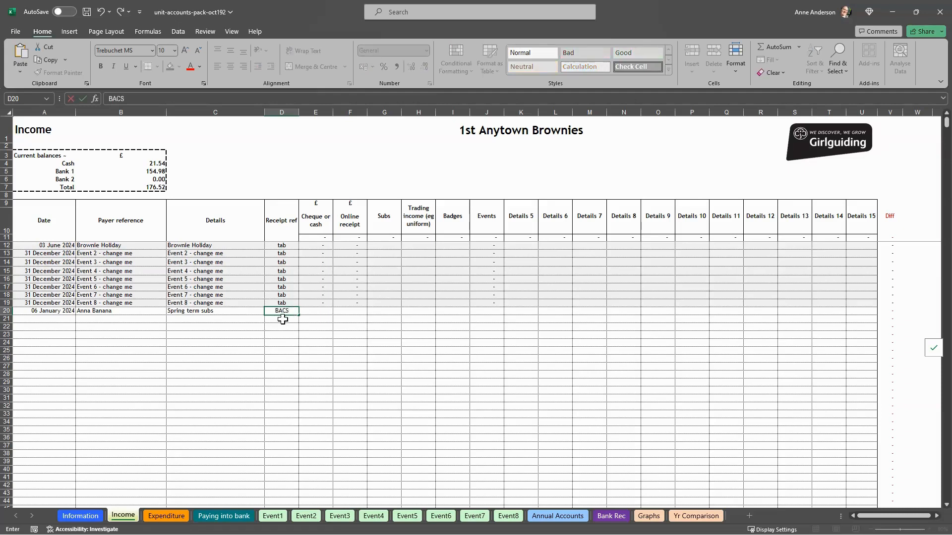
key("Return")
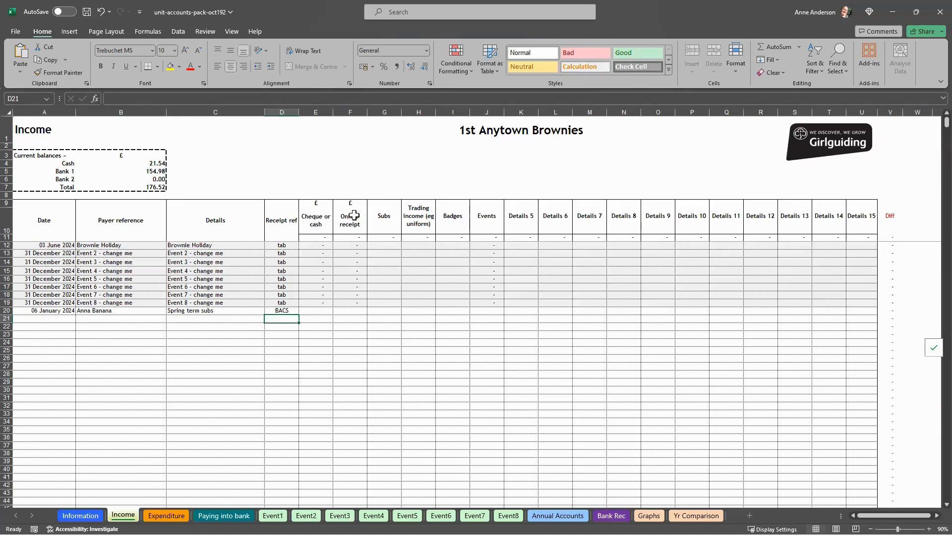
- Record 35 as the online receipt in row 20 and allocate 35 to Subs
left_click(346, 312)
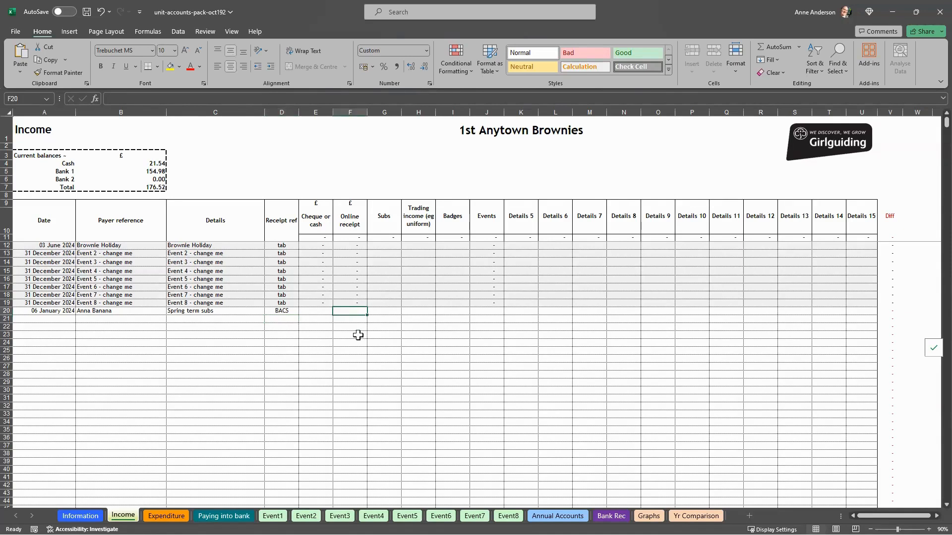
type("35")
key("Tab")
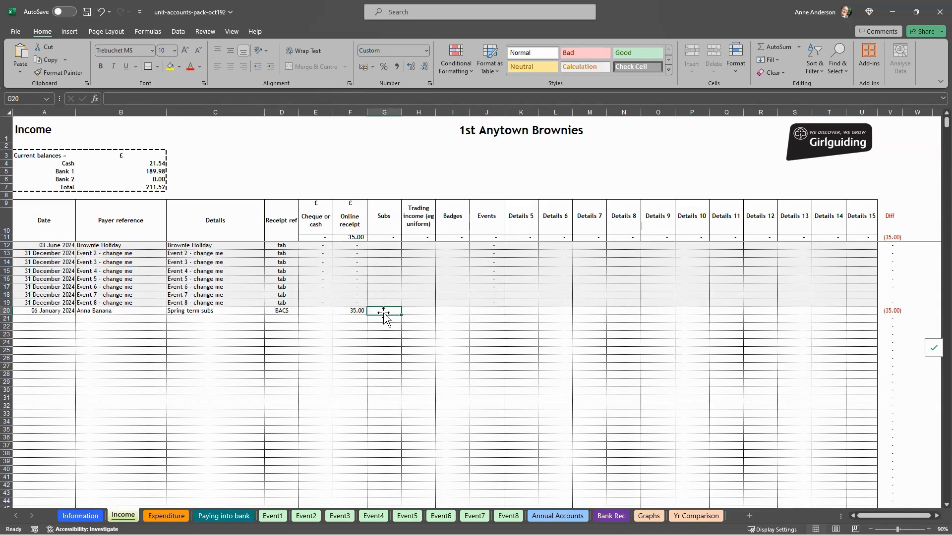
type("35")
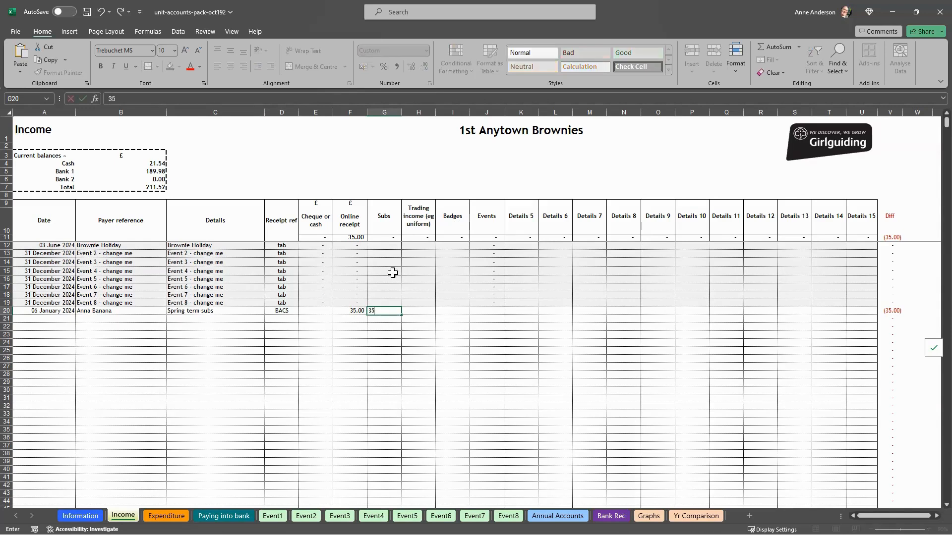
key("Tab")
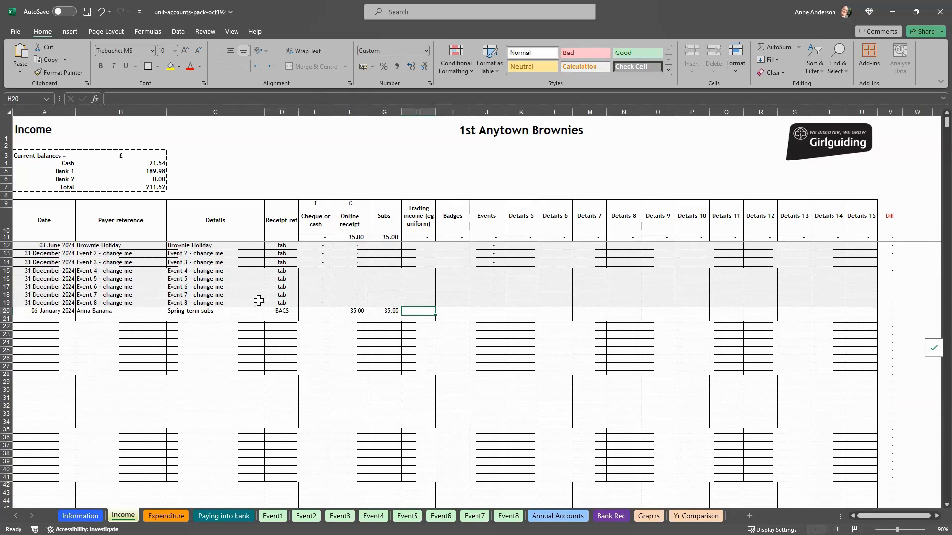
- Start an income entry in row 21 with the date 6/1 and the second payer's full name as payer reference
left_click(39, 319)
type("6")
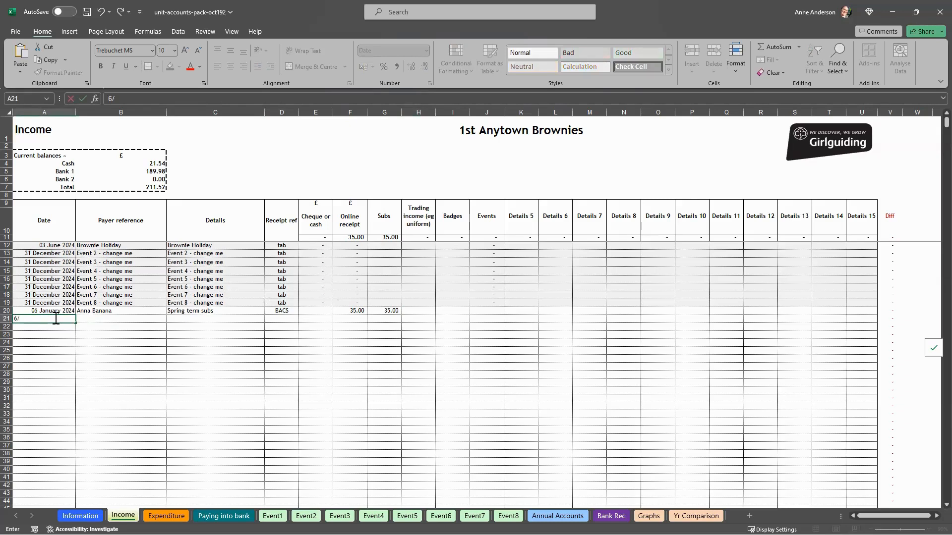
type("/1")
key("Tab")
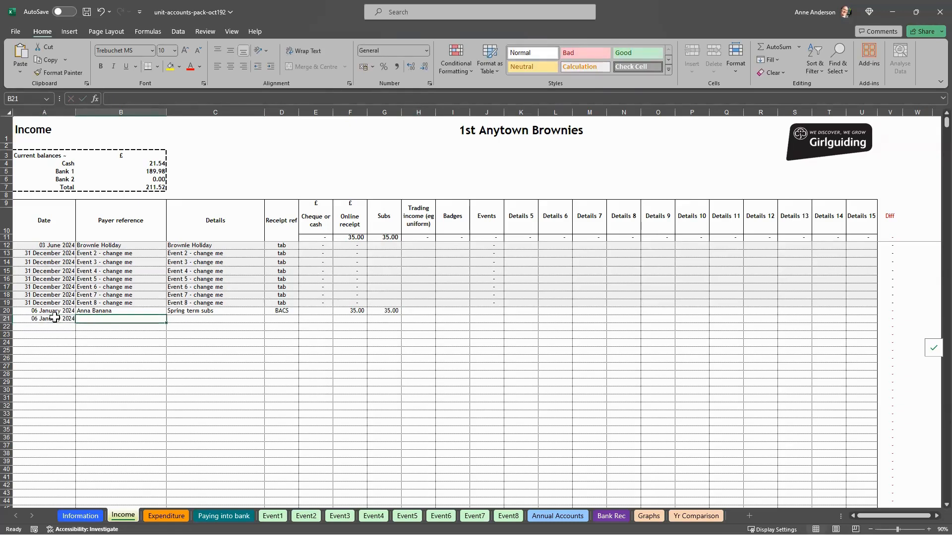
type("Doris G")
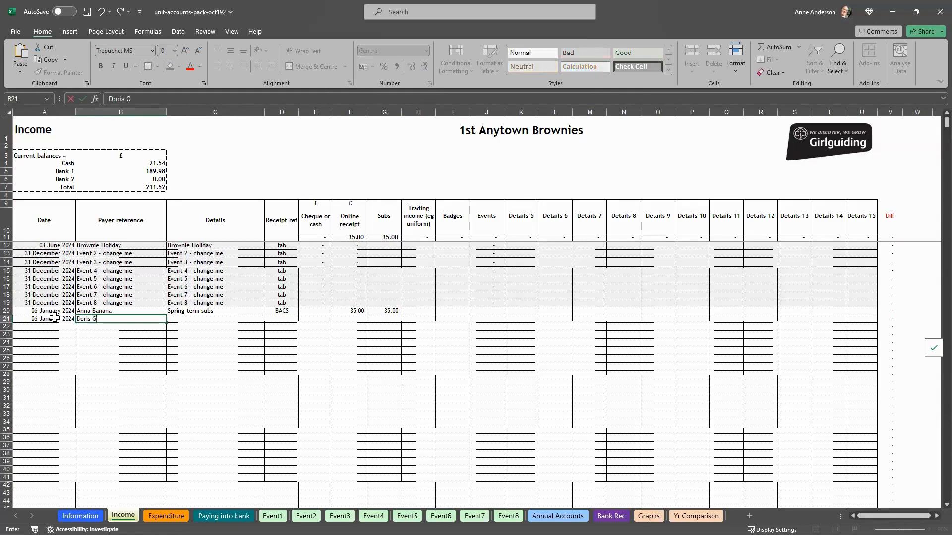
key("BackSpace")
type("Clayborne")
key("Tab")
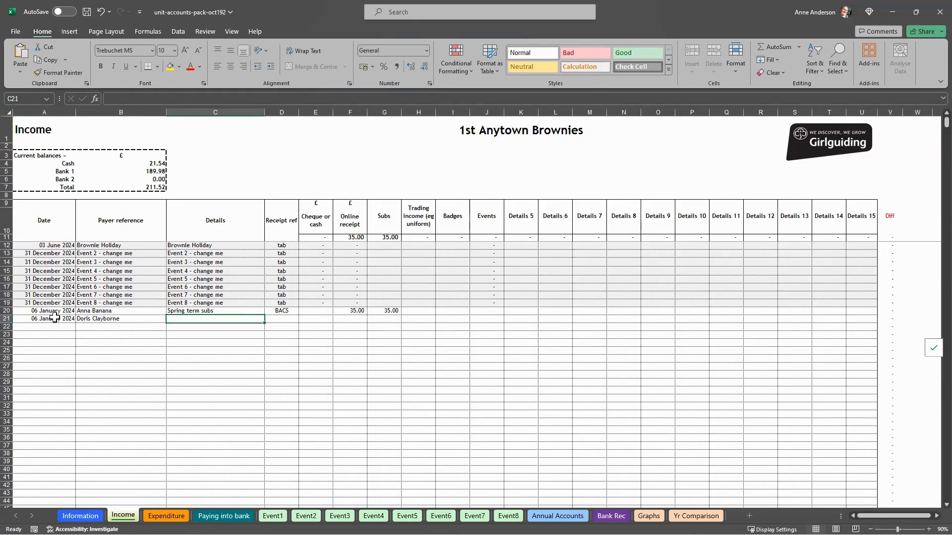
- Describe the row 21 entry as Spring term subs & uniform and set its receipt reference to Cash
type("Spring")
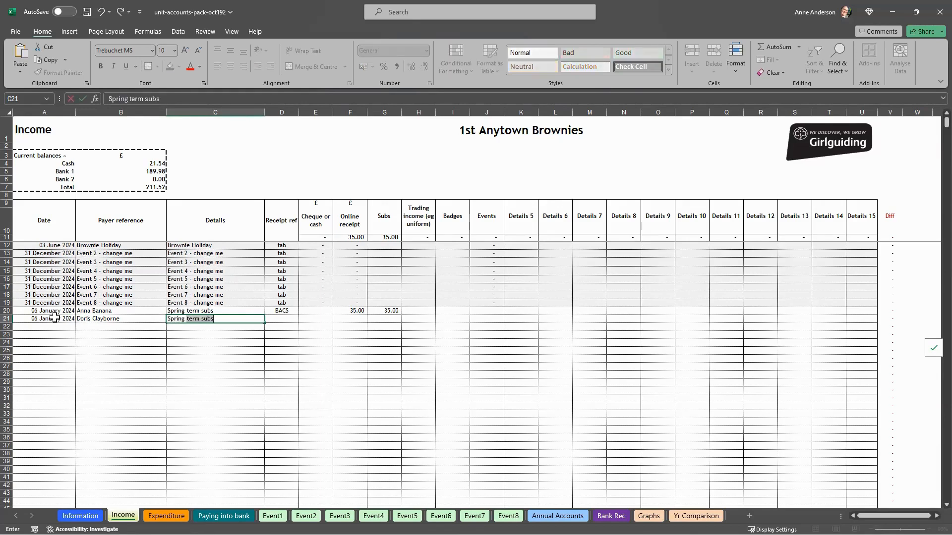
type(" term subs & uniform")
key("Tab")
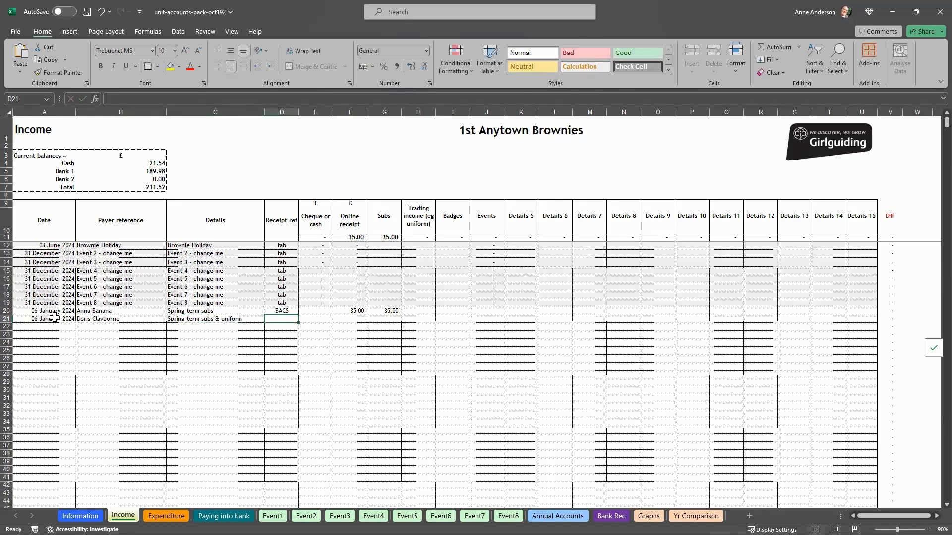
type("Cash")
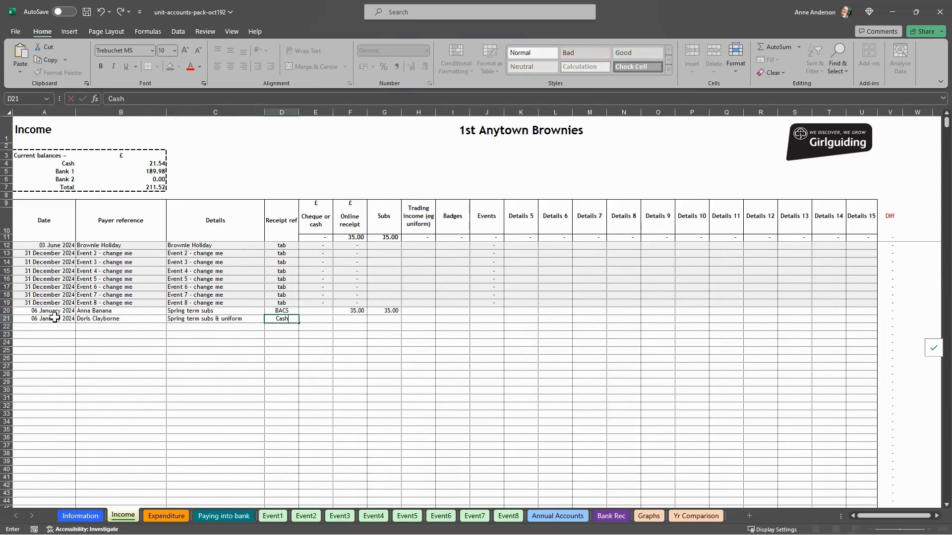
key("Tab")
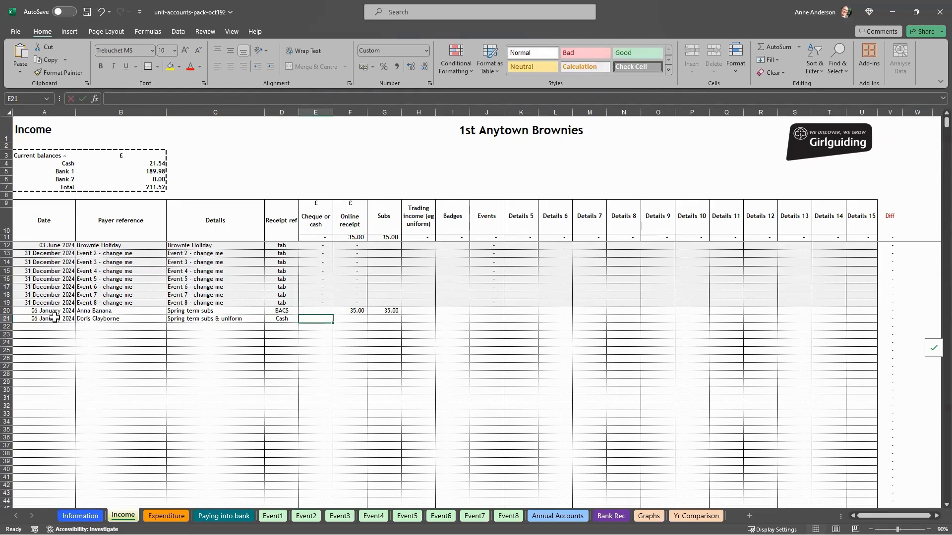
- Record 45 under Cheque or cash in row 21, split as 35 for Subs and 10 for Trading income
type("45")
key("Tab")
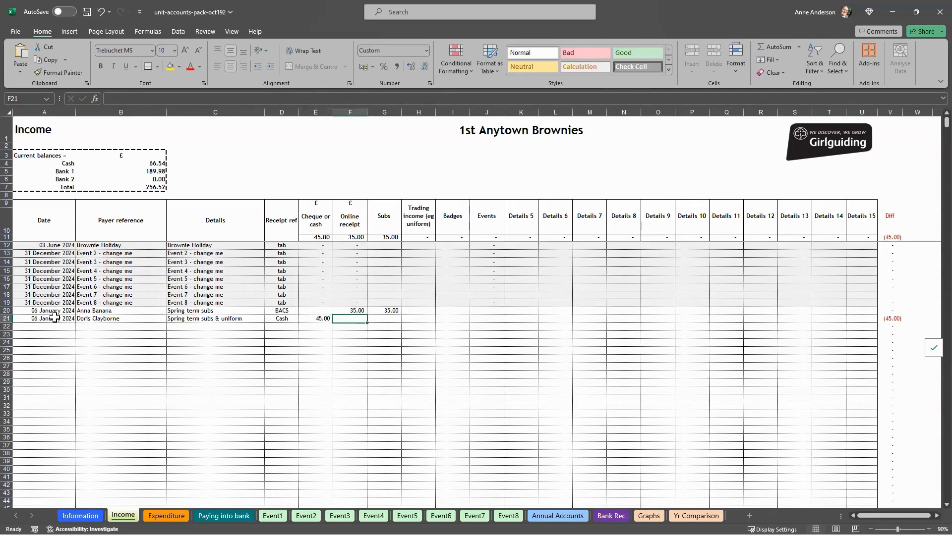
key("Tab")
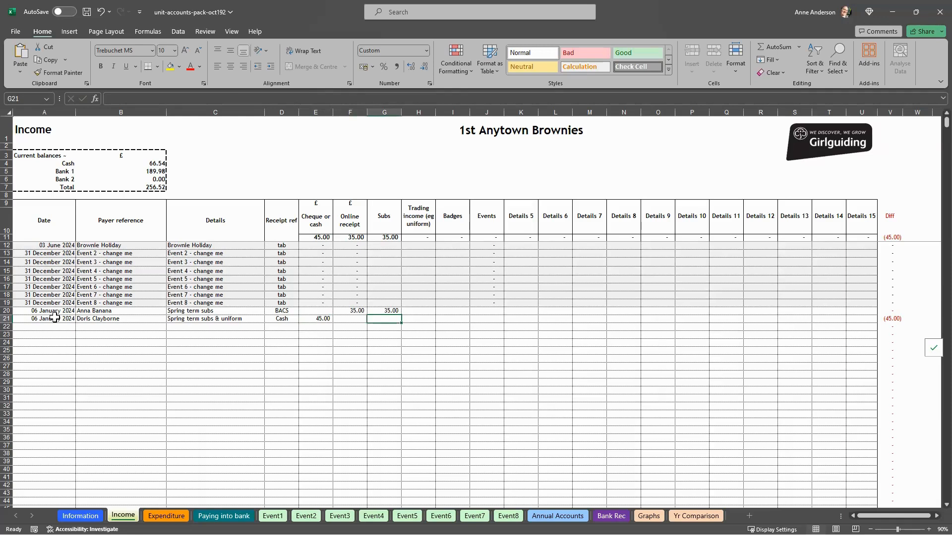
type("35")
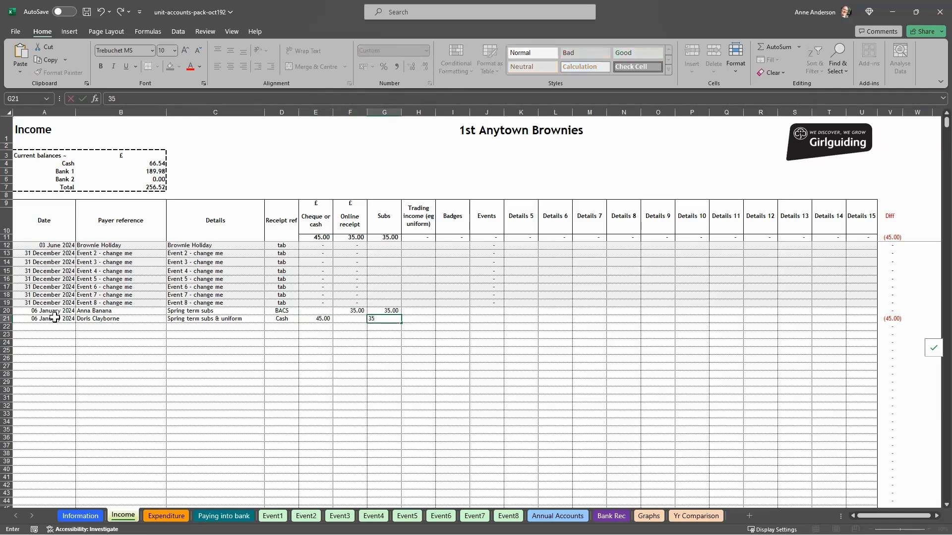
key("Tab")
type("10")
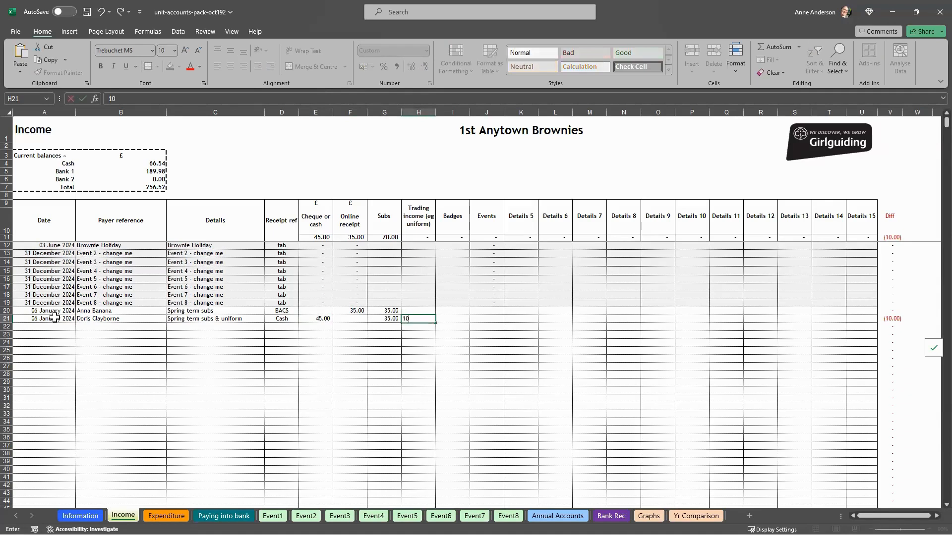
key("Tab")
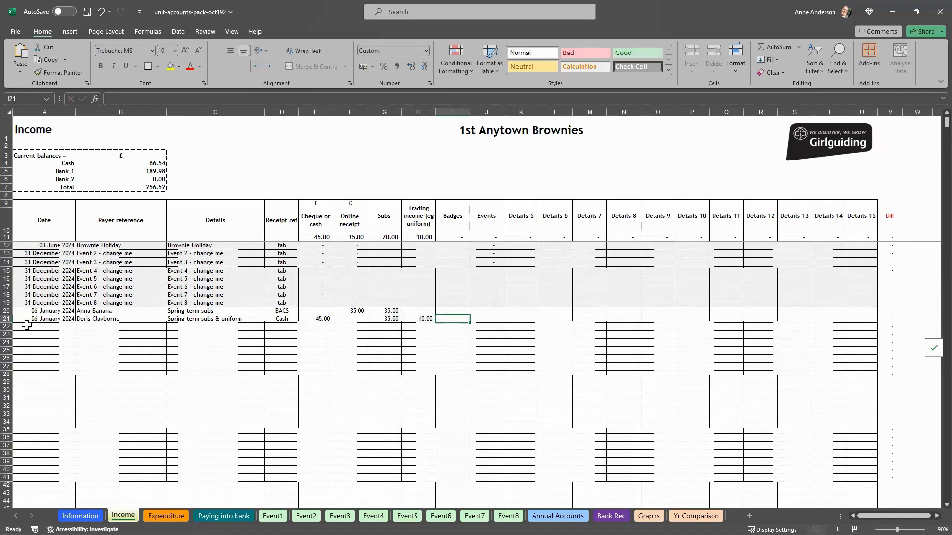
- Start an income entry in row 22 with the date 6/1 and the third payer's full name as payer reference
left_click(35, 327)
type("6")
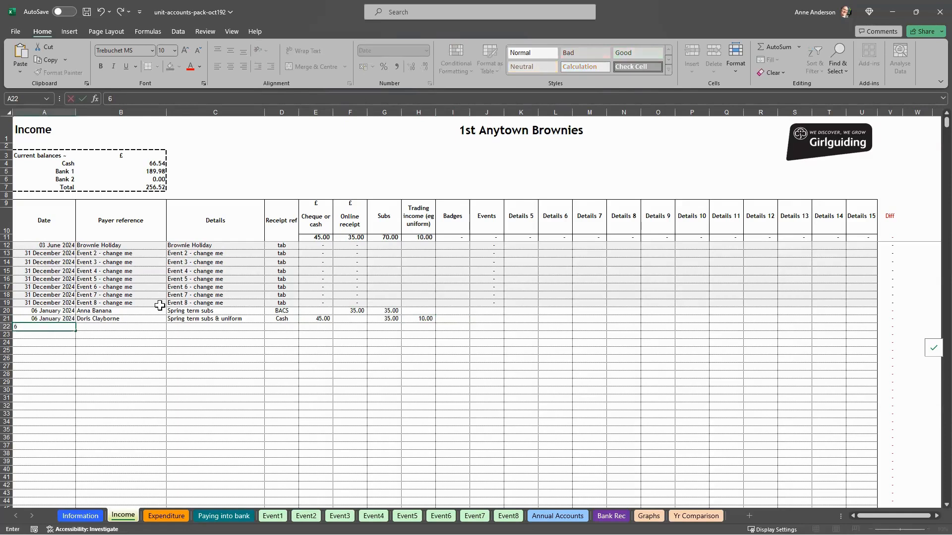
type("/1")
key("Tab")
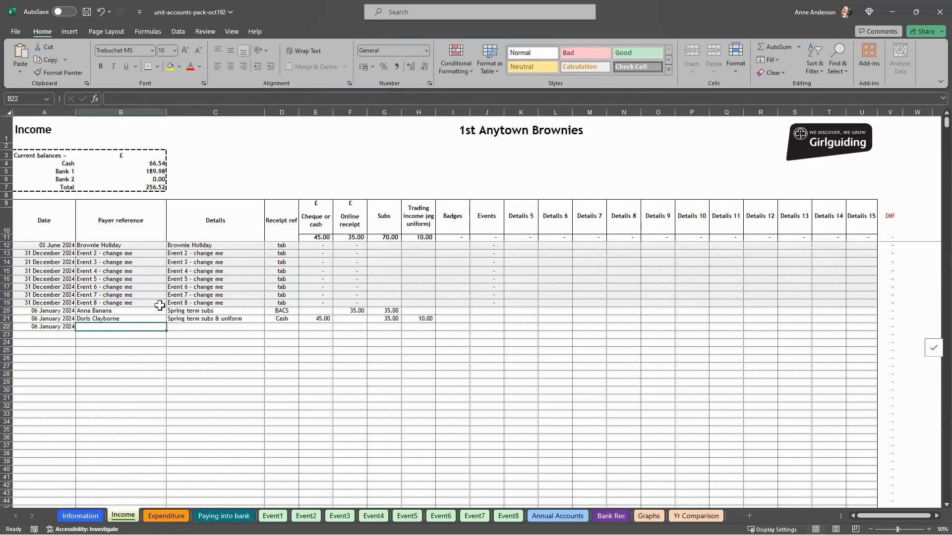
type("Gina")
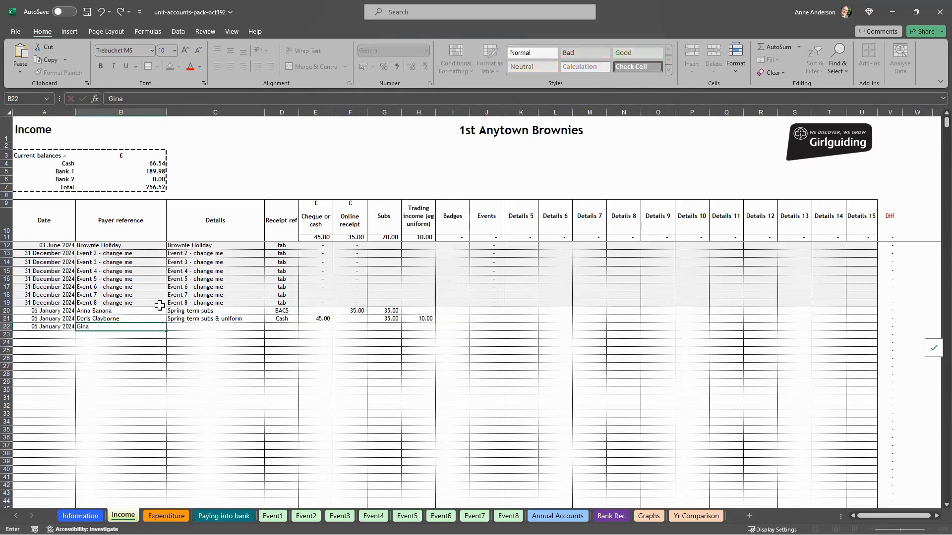
type(" Marco")
key("Tab")
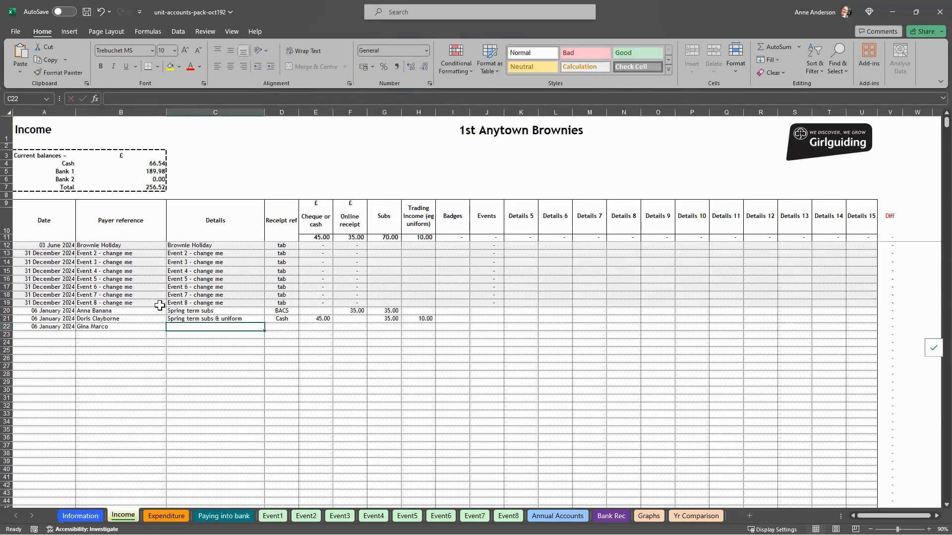
- Describe the row 22 entry as Spring term subs and set its receipt reference to Cheque
type("Spr")
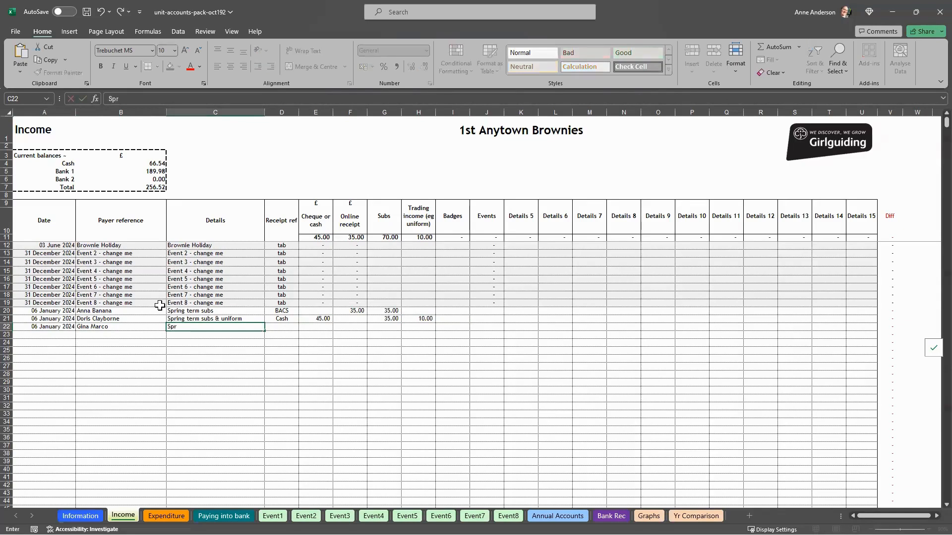
type("ing term subs")
key("Tab")
type("Cheque")
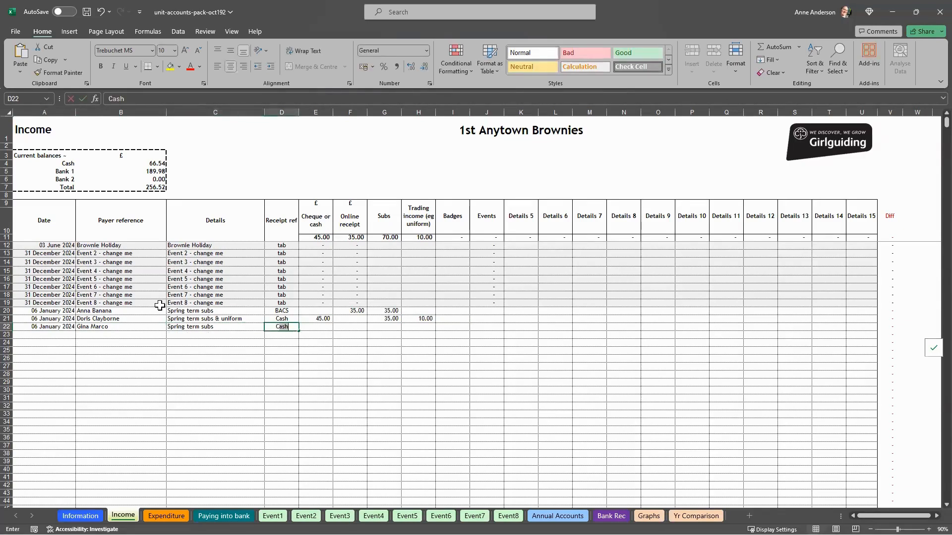
key("Tab")
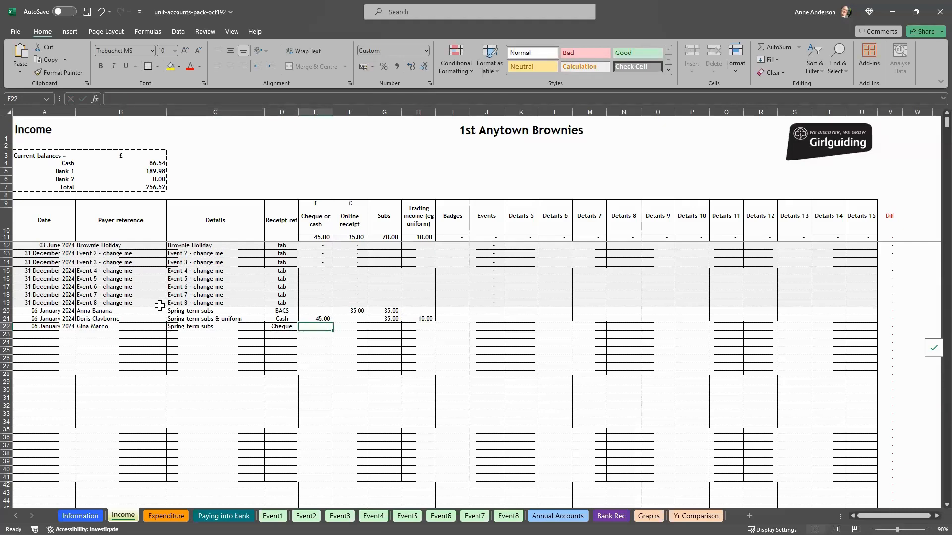
- Record 45 under Cheque or cash in row 22 and allocate 35 of it to Subs
type("45")
key("Tab")
key("Tab")
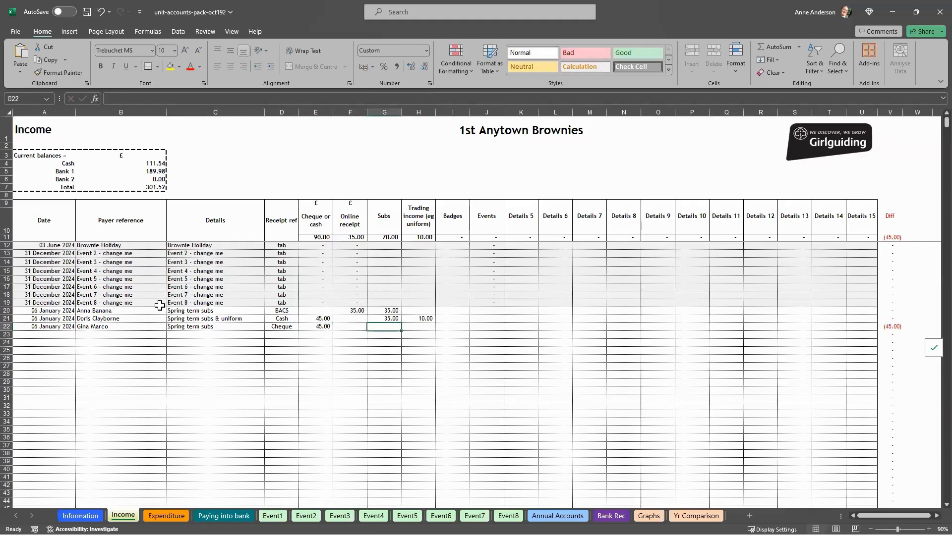
type("35")
key("Tab")
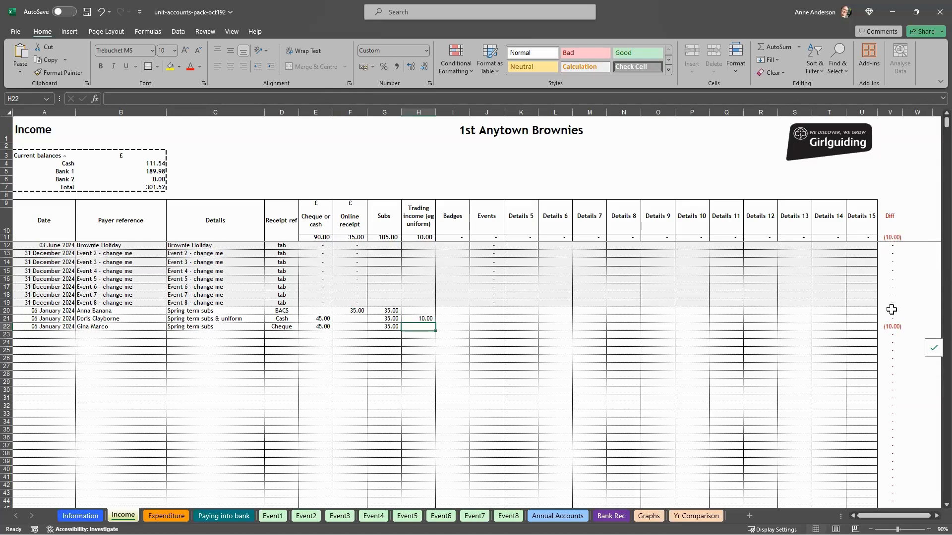
- Check the row 22 difference and allocate 10 to Trading income in that row
left_click(892, 327)
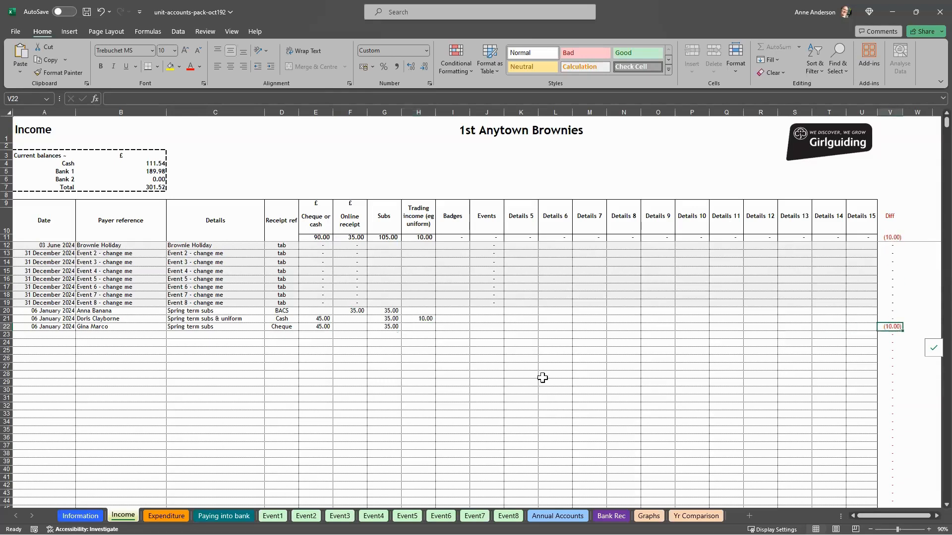
left_click(10, 327)
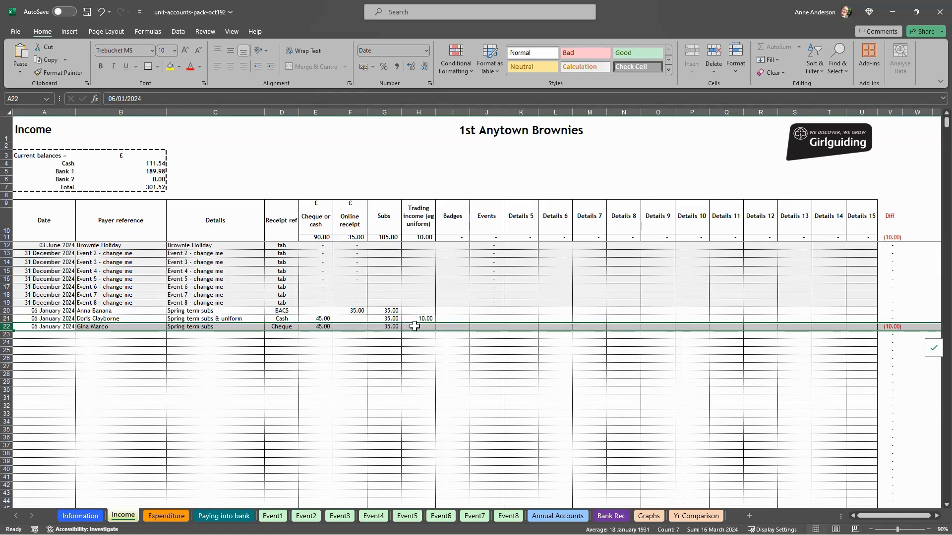
left_click(417, 327)
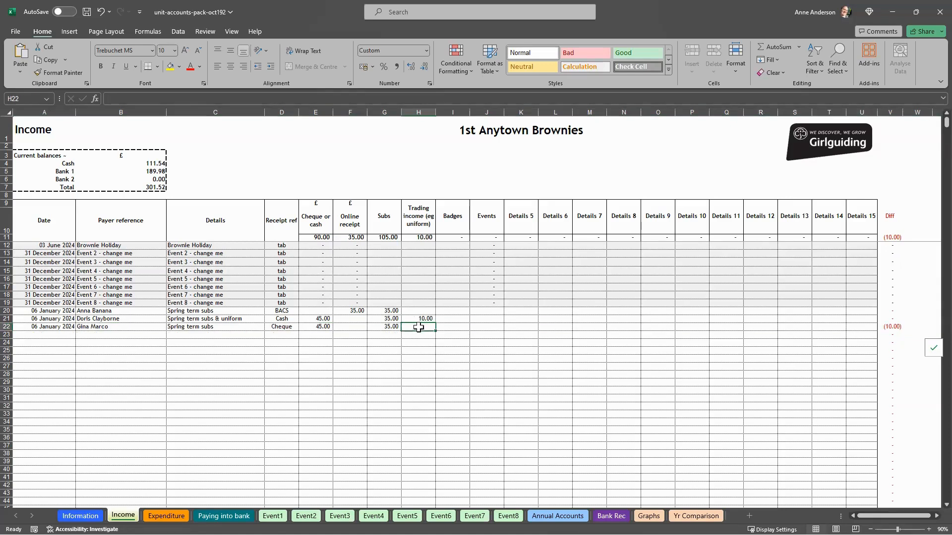
type("10")
key("Return")
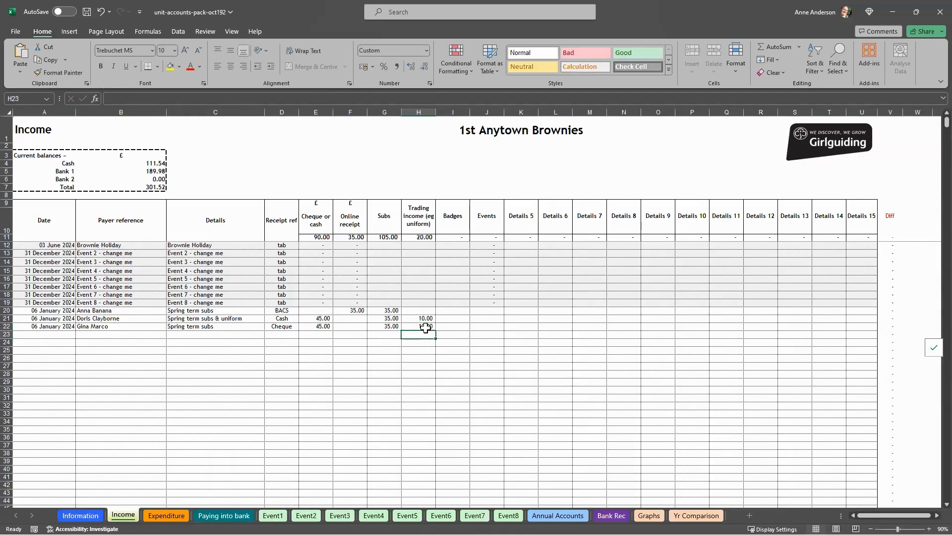